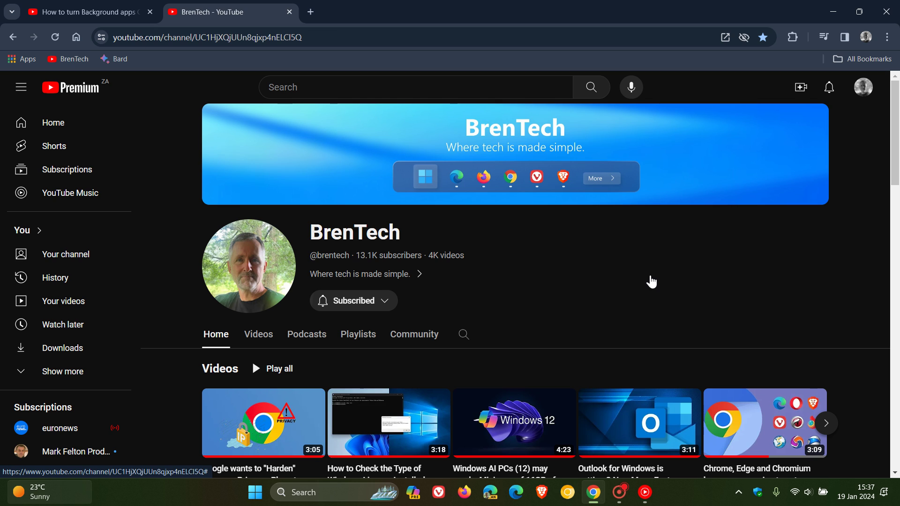
click(93, 12)
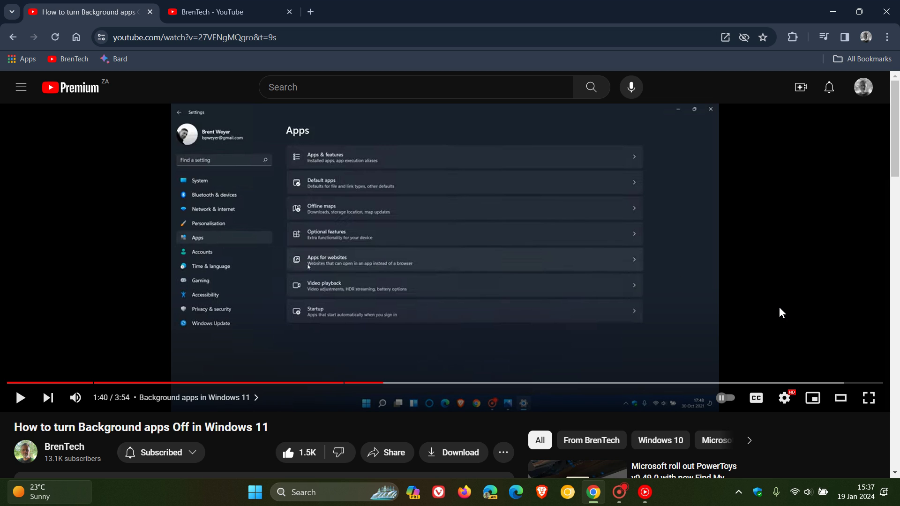
Switch the Background apps video to full-screen playback.
click(869, 397)
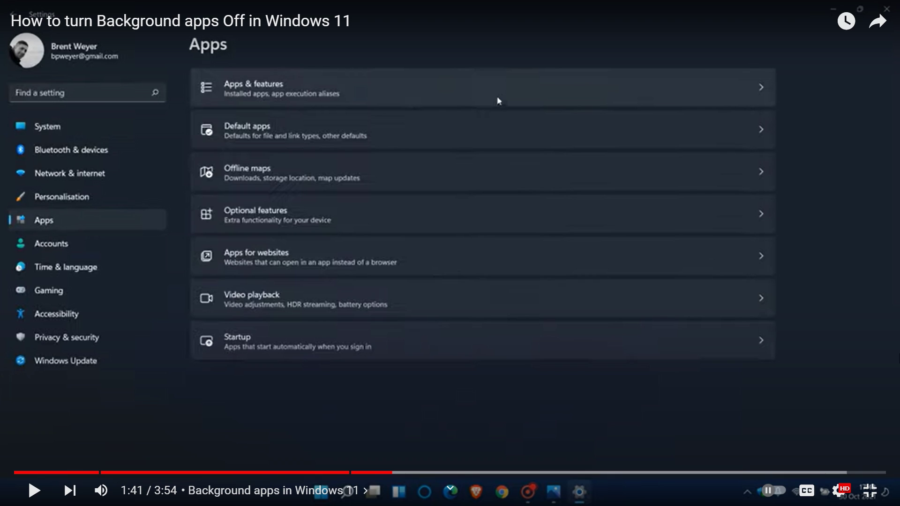
Skip the full-screen video forward ten seconds, then rewind it toward the intro.
key(Right)
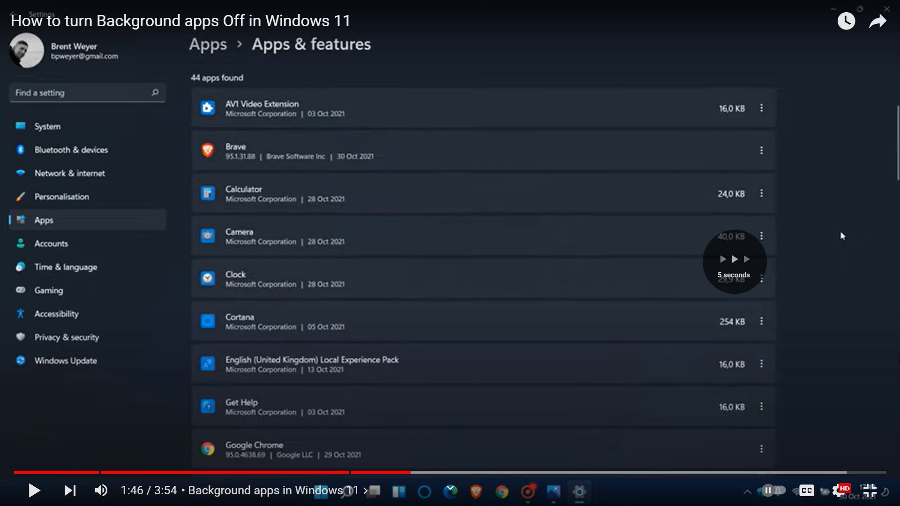
key(Right)
key(Right)
key(Right)
key(Right)
key(Right)
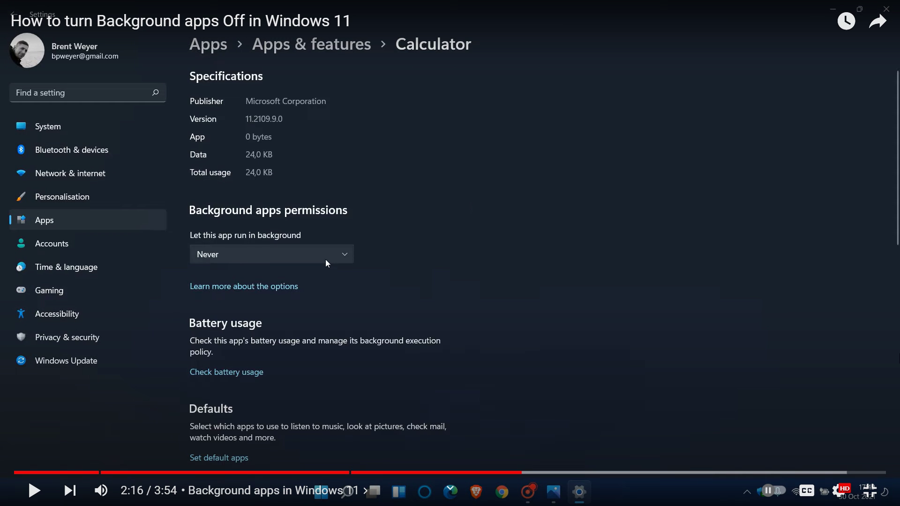
key(Left)
key(Left)
key(Left)
key(Left)
key(Left)
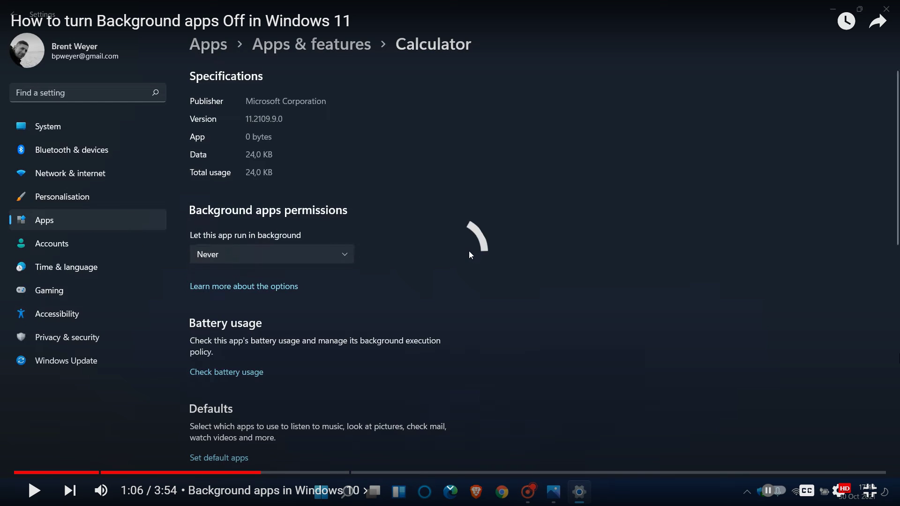
key(Left)
key(Left)
key(Left)
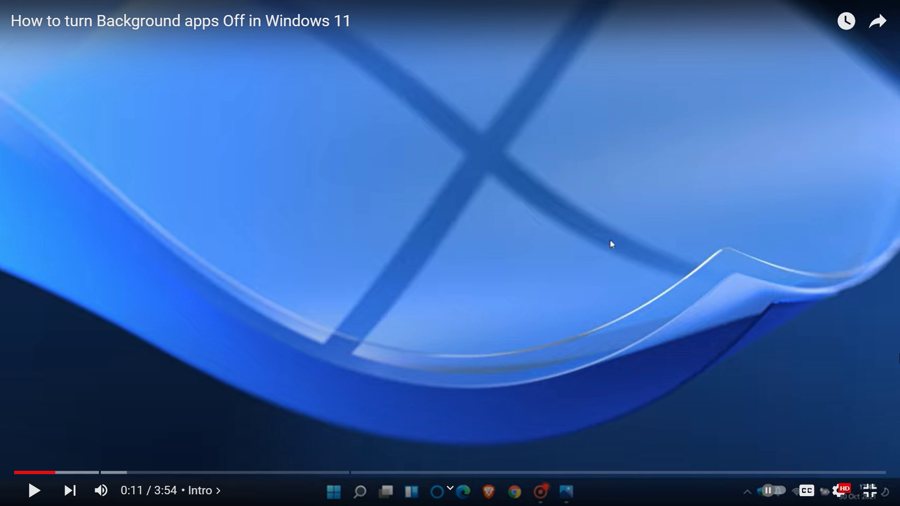
Exit full-screen playback and switch to the BrenTech channel page.
click(869, 490)
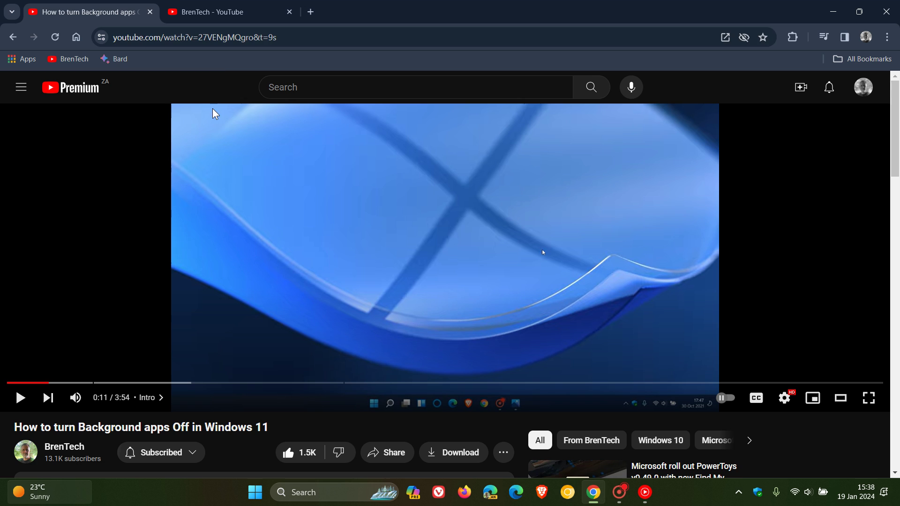
click(211, 12)
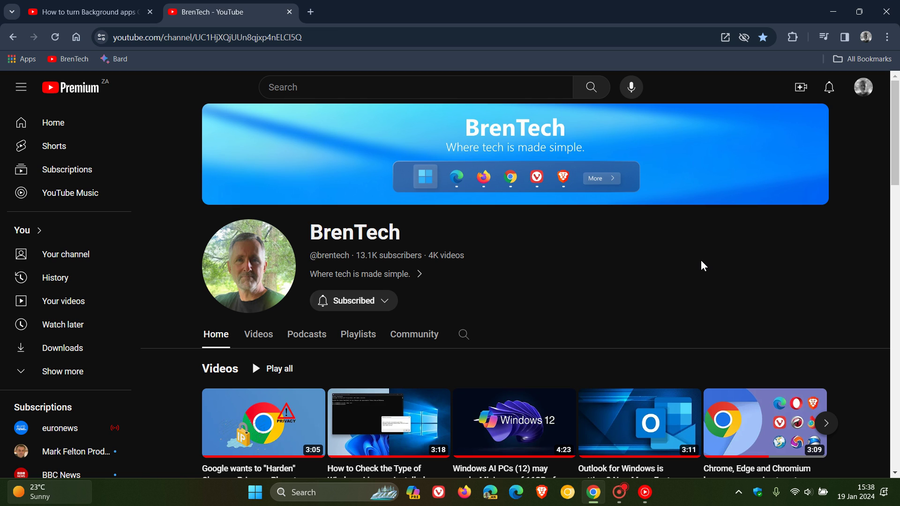
View the Background apps video's playback speed options, then go back to the BrenTech page.
click(88, 12)
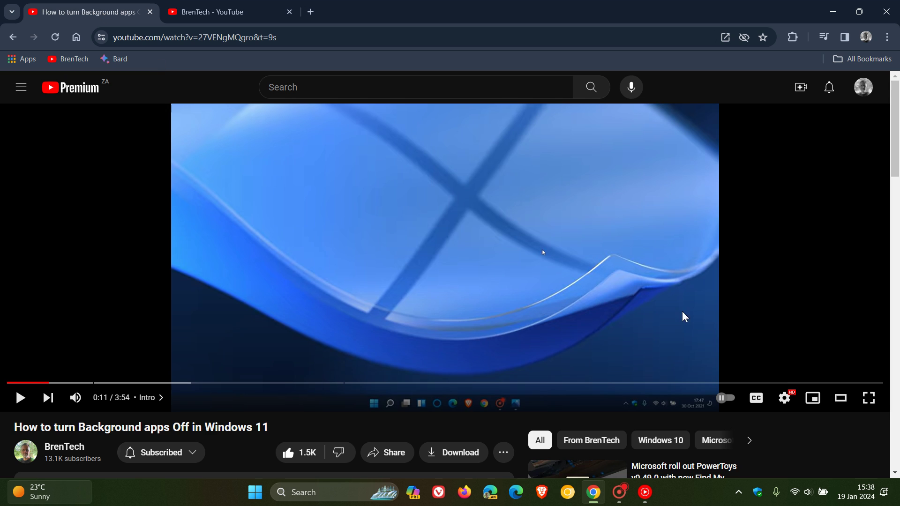
click(785, 398)
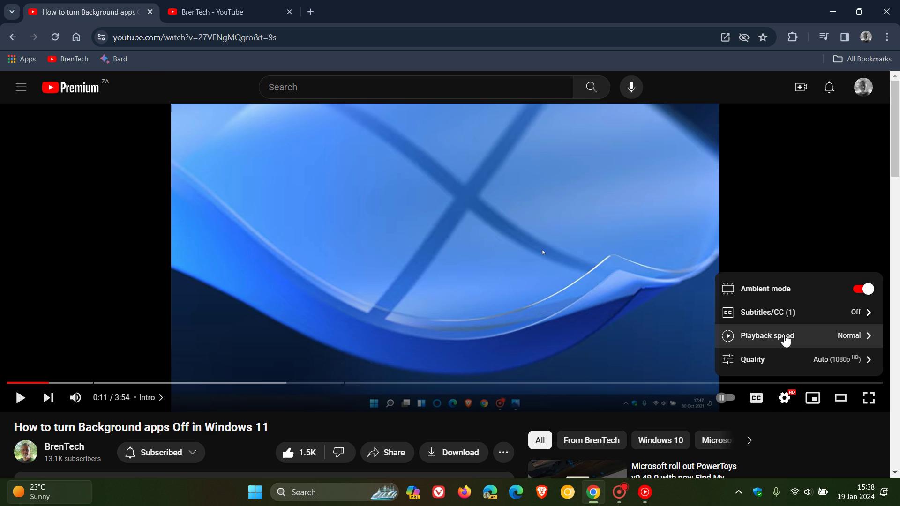
click(785, 338)
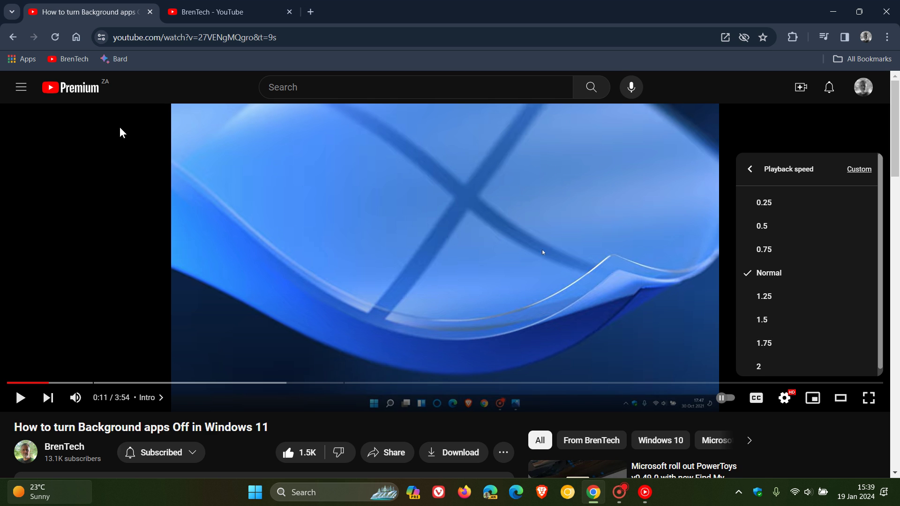
click(219, 14)
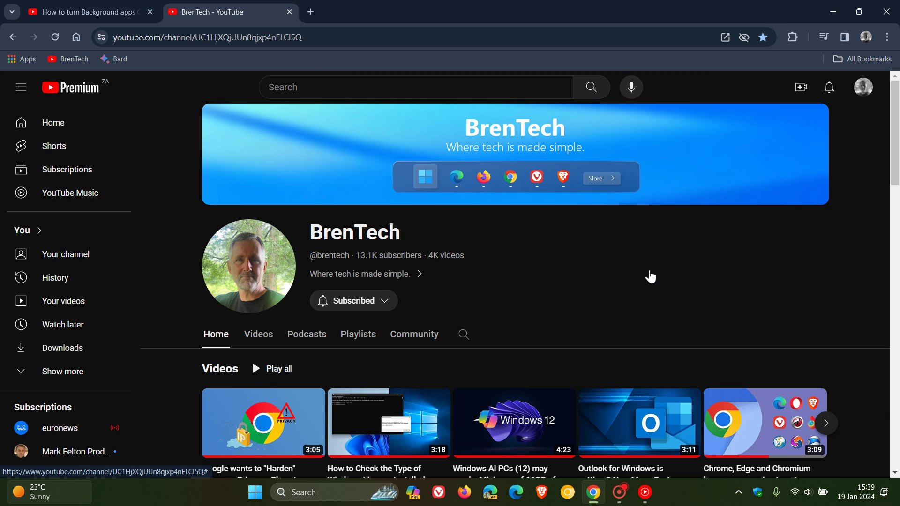